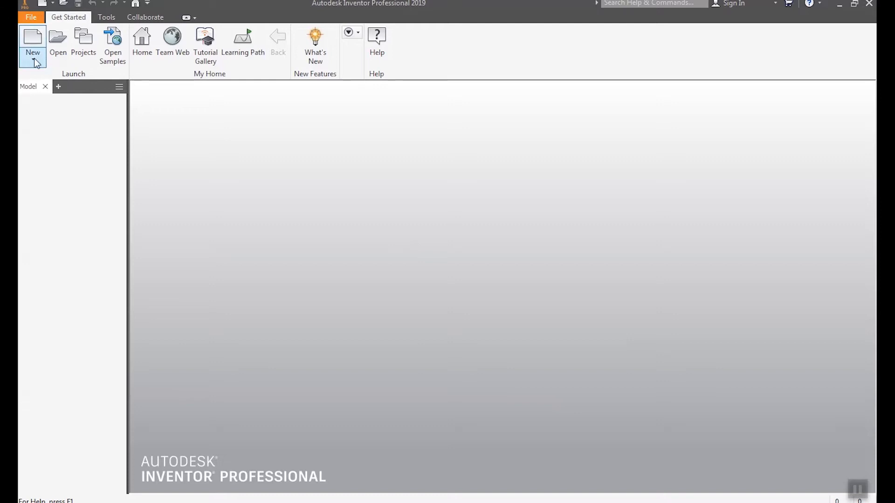
- Create a new part file from the metric Standard (mm).ipt template
{"action": "left_click", "coordinate": [35, 58]}
{"action": "left_click", "coordinate": [266, 133]}
{"action": "left_click", "coordinate": [30, 39]}
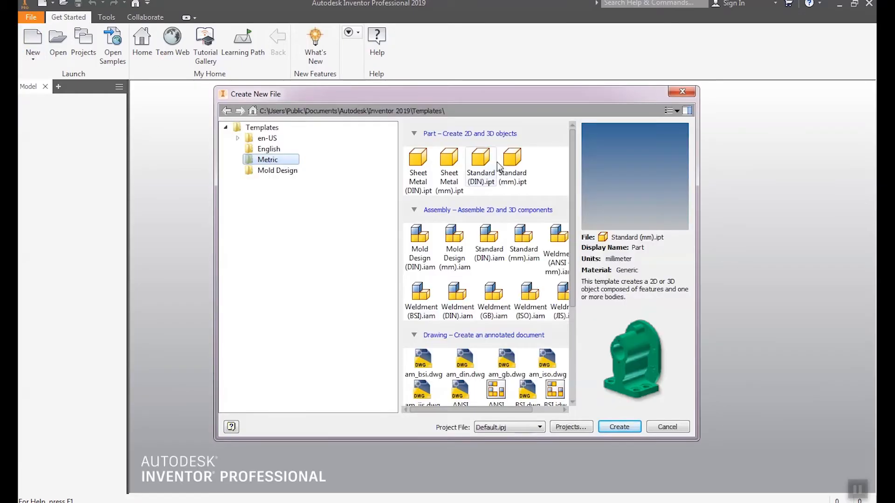
{"action": "left_click", "coordinate": [512, 167]}
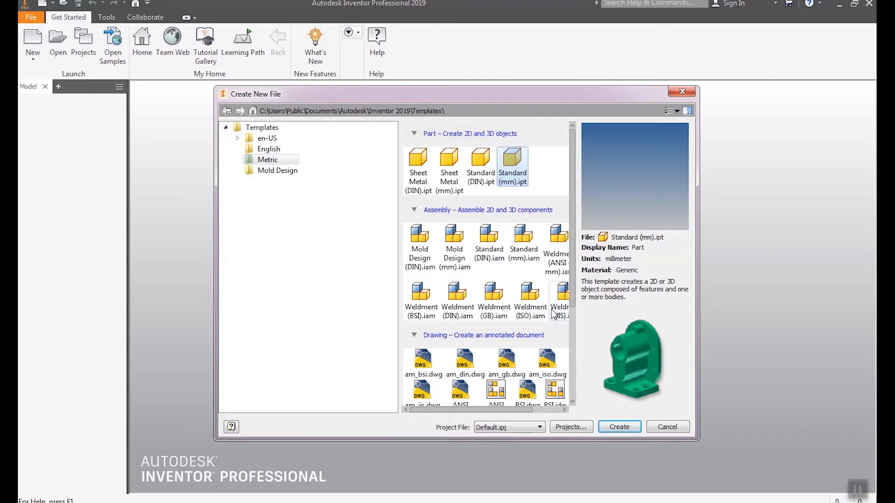
{"action": "left_click", "coordinate": [623, 427]}
{"action": "left_click", "coordinate": [413, 298]}
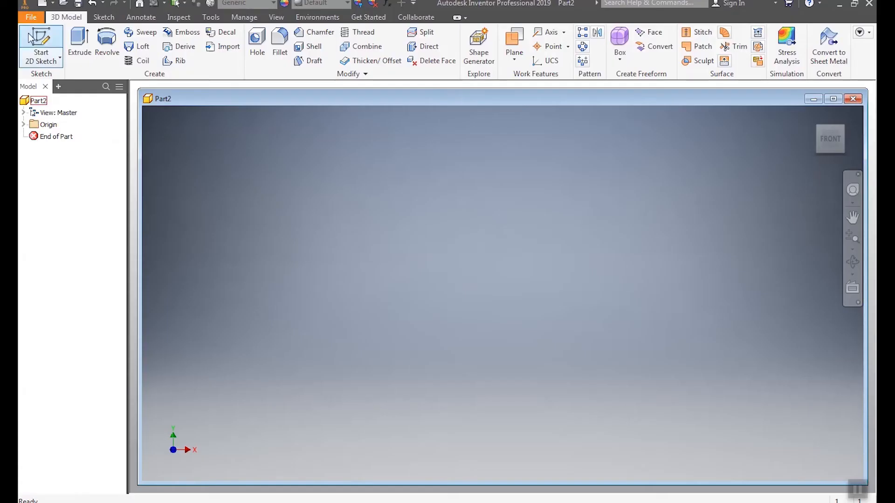
- Start a 2D sketch on the XY plane
{"action": "left_click", "coordinate": [60, 57]}
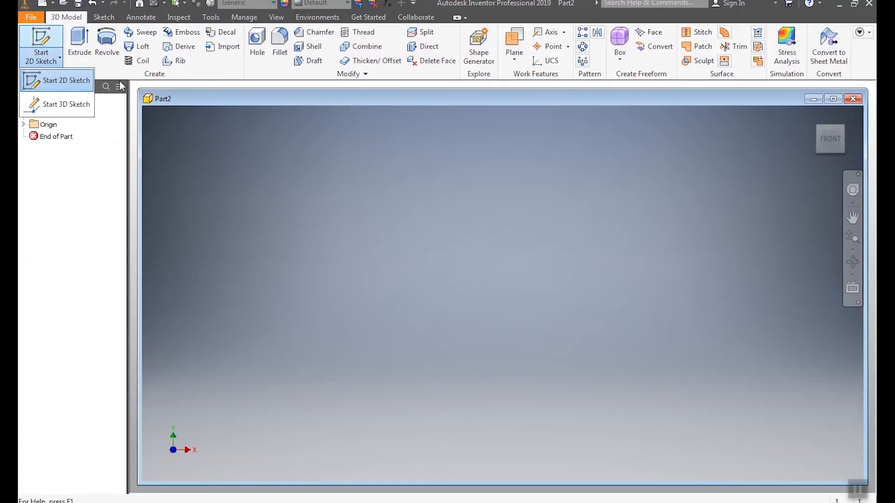
{"action": "left_click", "coordinate": [65, 80]}
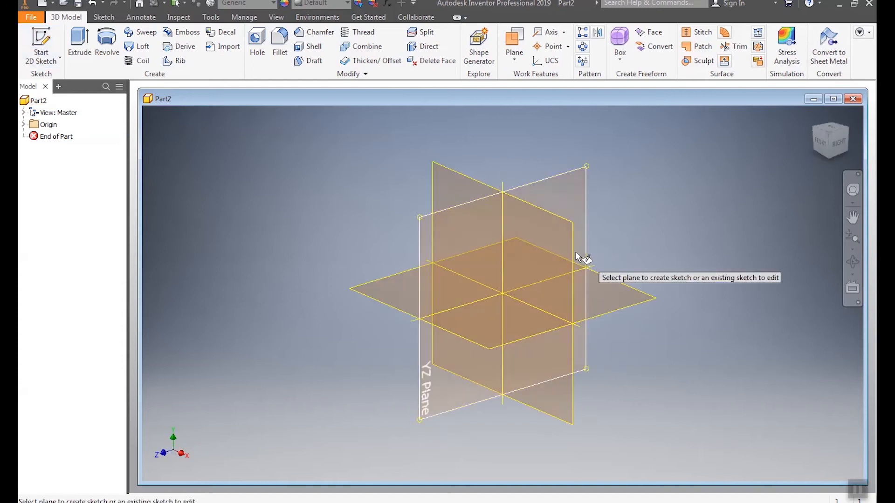
{"action": "left_click", "coordinate": [816, 146]}
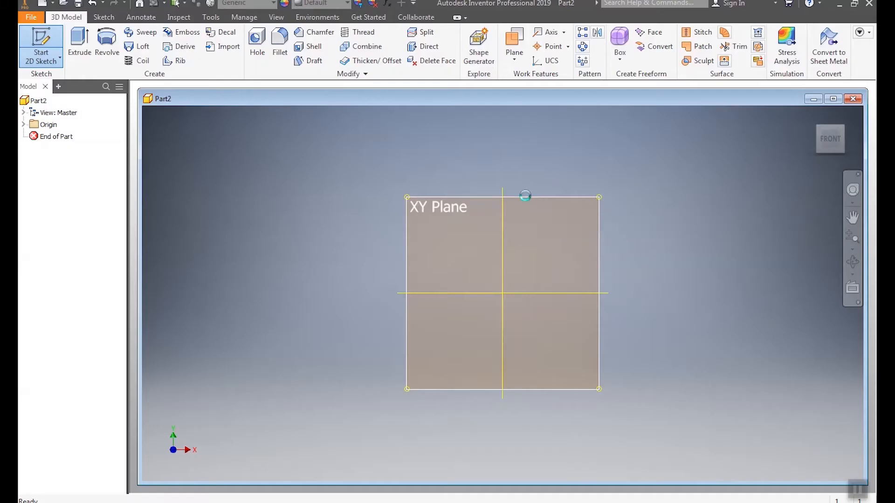
{"action": "left_click", "coordinate": [527, 205]}
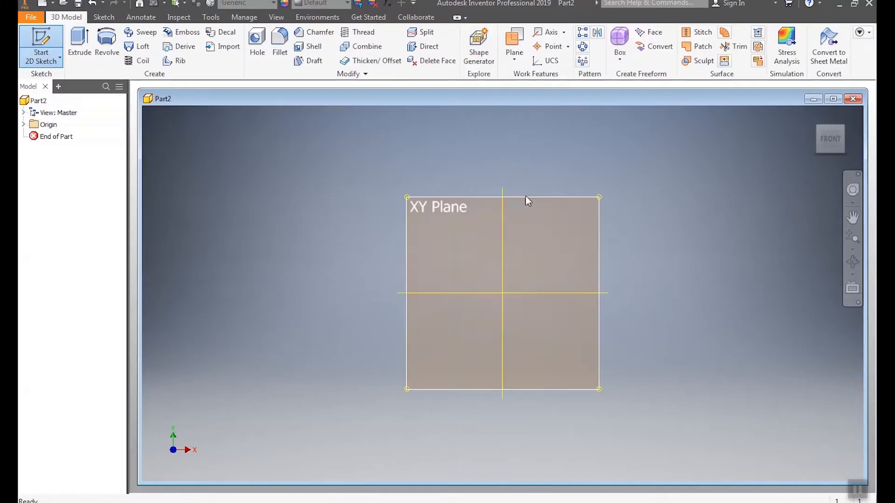
{"action": "left_click", "coordinate": [529, 199]}
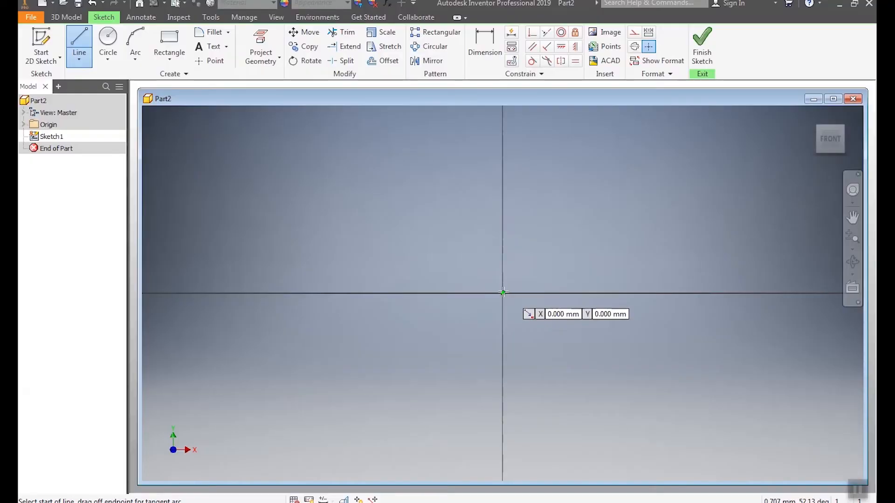
- Sketch a vertical line about 5 mm long up from the origin, continued by a tangent arc of about 8.6 mm radius
{"action": "key", "text": "l"}
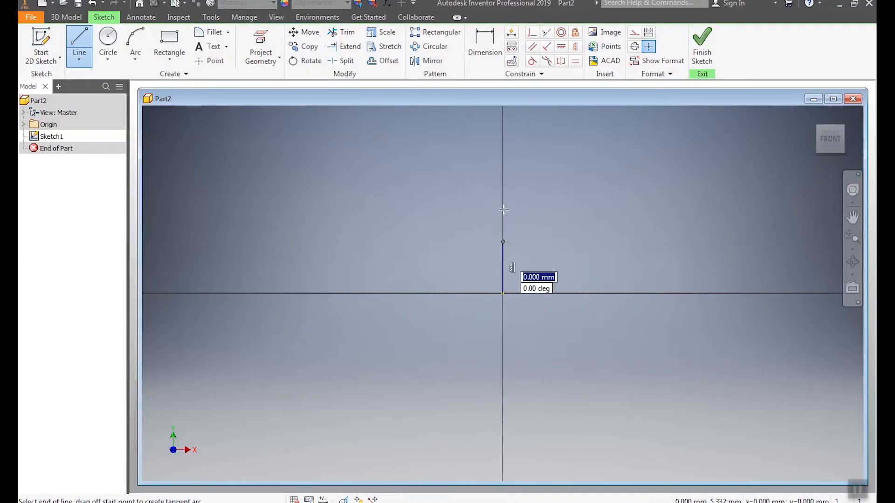
{"action": "left_click", "coordinate": [503, 276]}
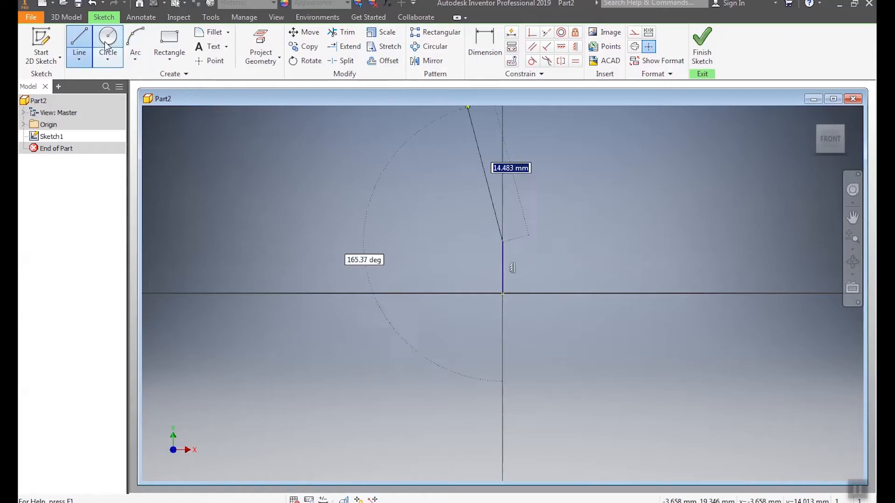
{"action": "left_click", "coordinate": [135, 44]}
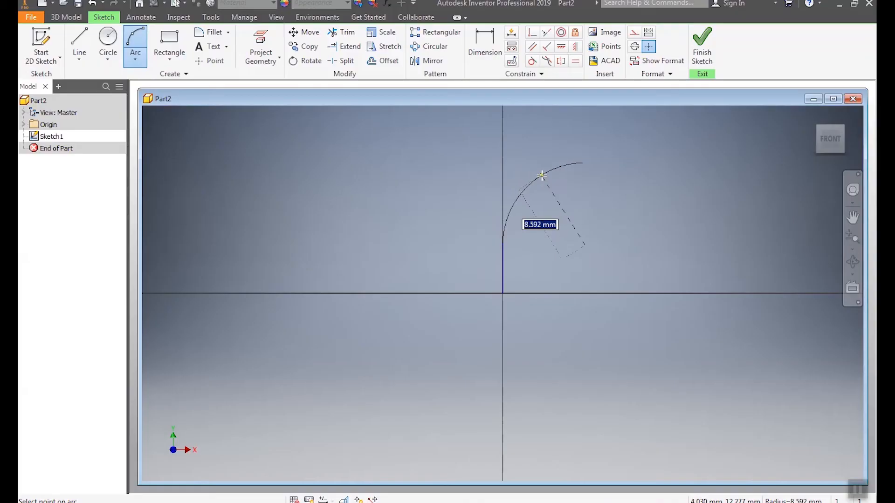
{"action": "left_click", "coordinate": [541, 176]}
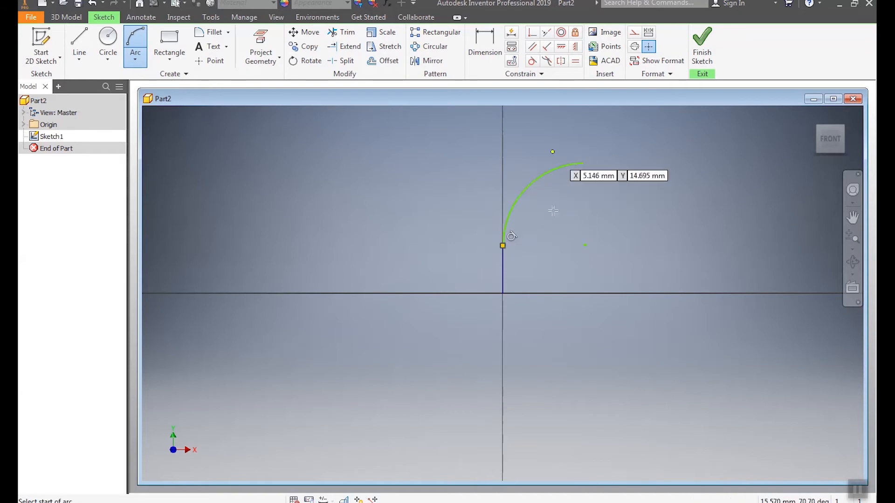
- Dimension the vertical line's length as 7 mm
{"action": "left_click", "coordinate": [480, 47]}
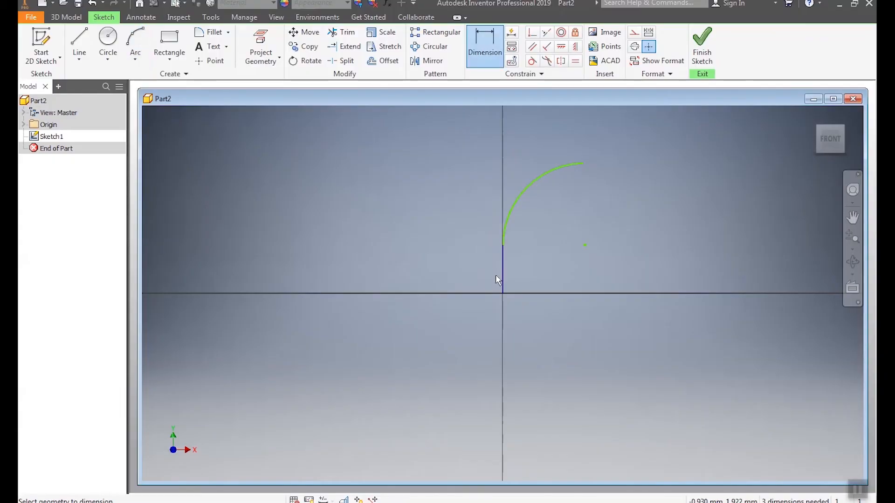
{"action": "left_click", "coordinate": [496, 272]}
{"action": "left_click", "coordinate": [488, 271]}
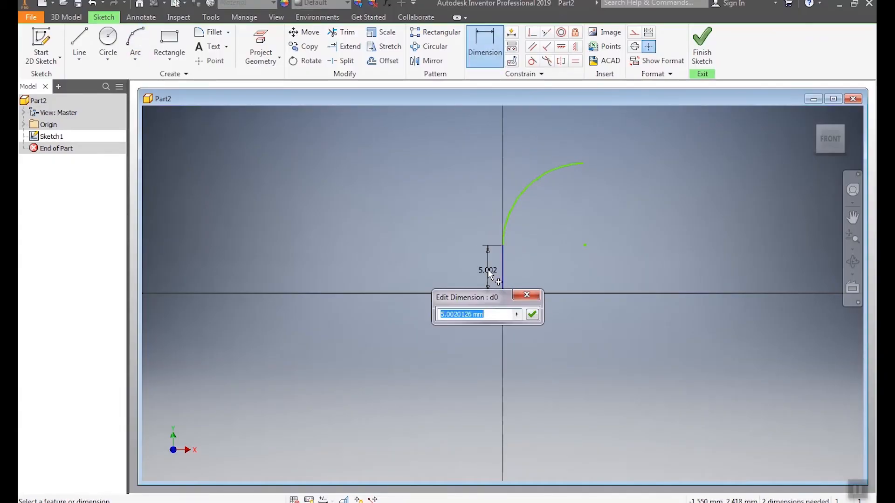
{"action": "type", "text": "7"}
{"action": "key", "text": "Return"}
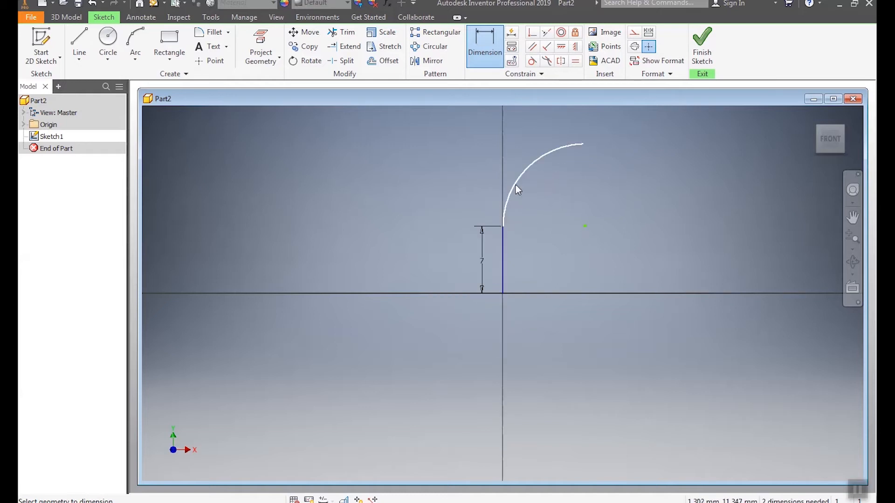
- Dimension the arc's radius as 14 mm and finish the sketch
{"action": "left_click", "coordinate": [515, 185]}
{"action": "left_click", "coordinate": [547, 199]}
{"action": "type", "text": "1"}
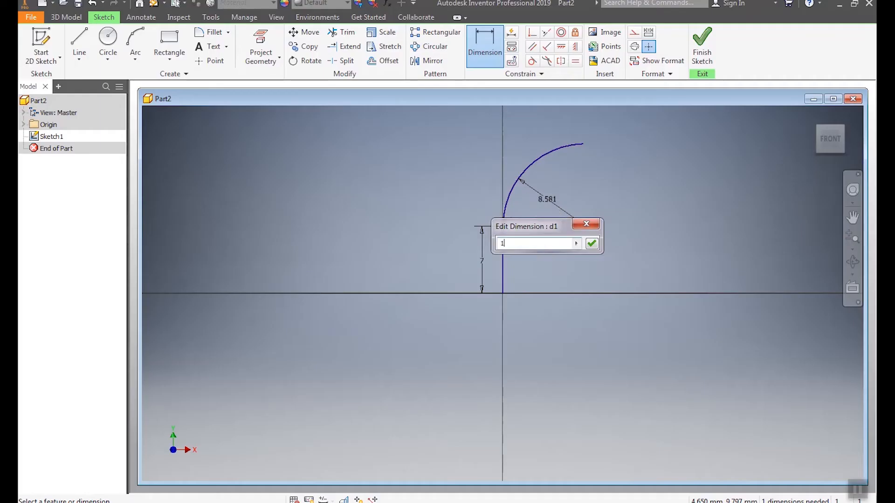
{"action": "type", "text": "4"}
{"action": "key", "text": "Return"}
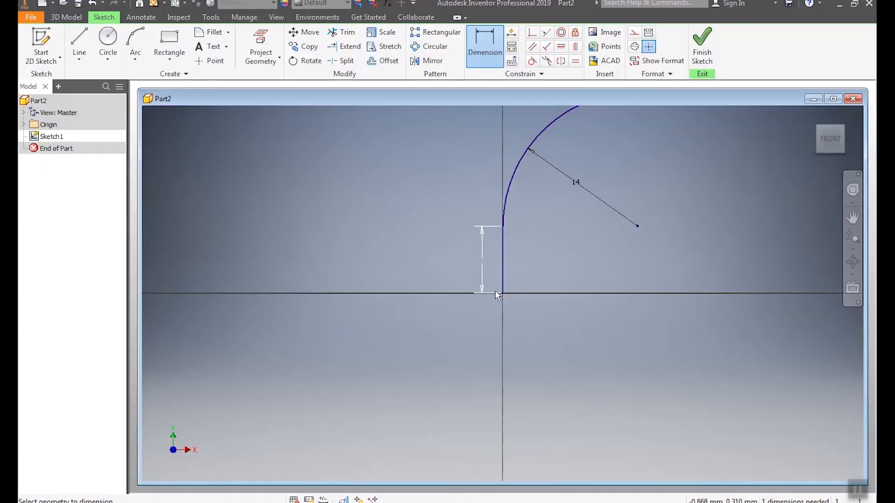
{"action": "scroll", "coordinate": [494, 289], "scroll_direction": "down", "scroll_amount": 3}
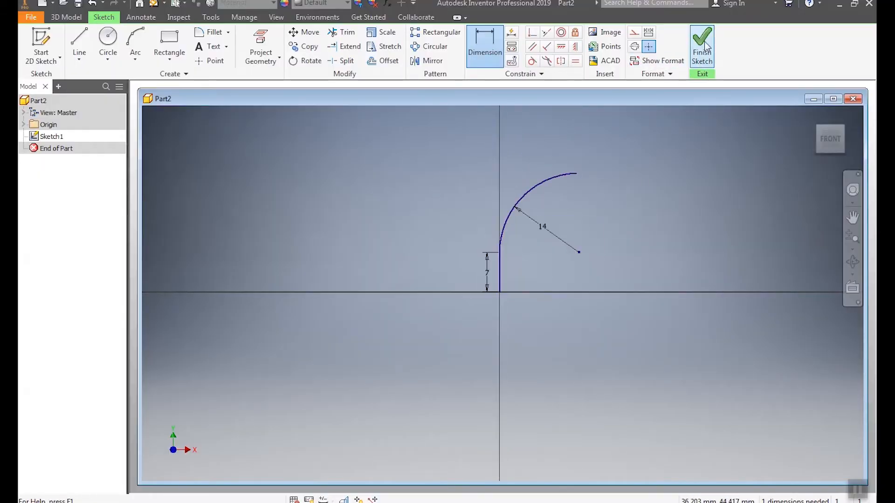
{"action": "left_click", "coordinate": [702, 57]}
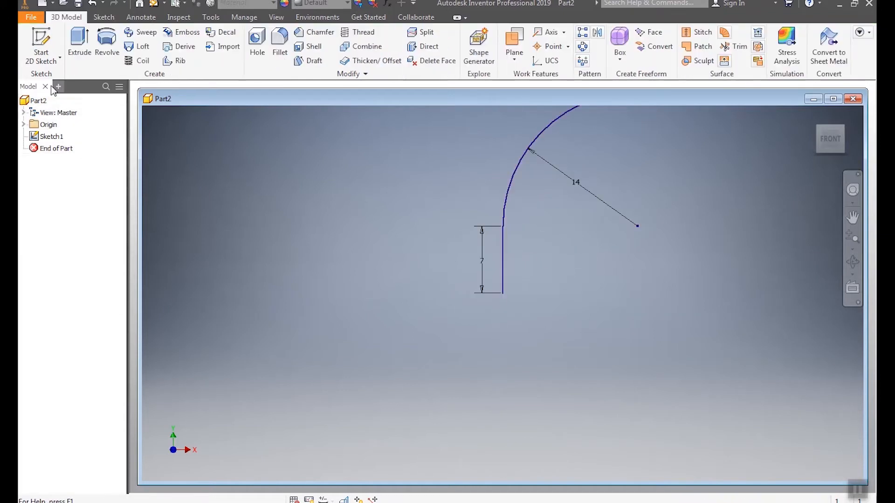
- Start a second 2D sketch on the horizontal XZ plane at the base of the path
{"action": "left_click", "coordinate": [47, 59]}
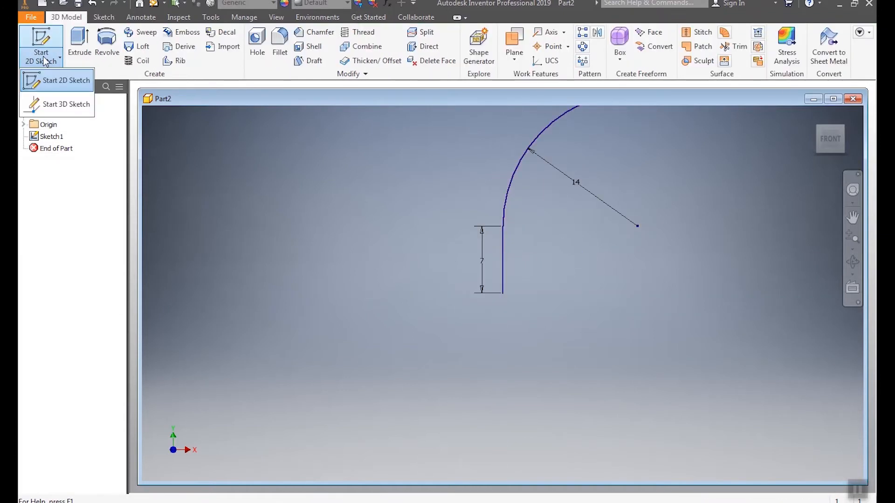
{"action": "left_click", "coordinate": [50, 81]}
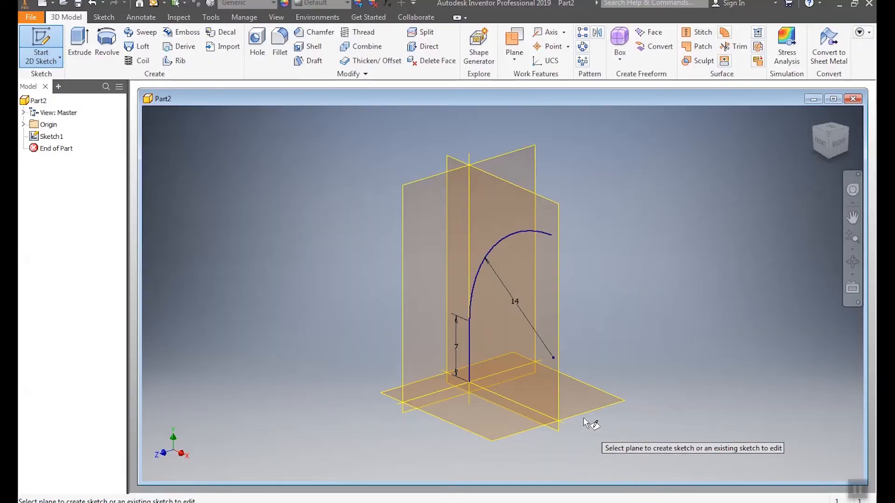
{"action": "left_click", "coordinate": [584, 418]}
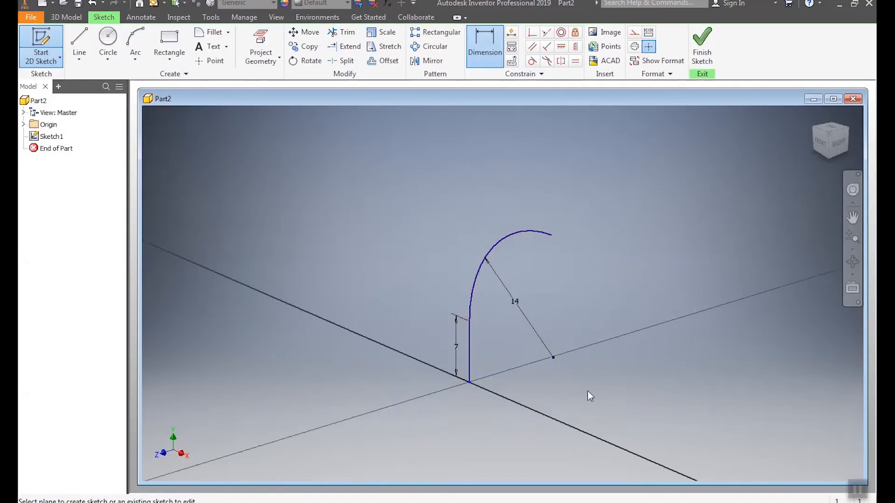
{"action": "left_click", "coordinate": [589, 425]}
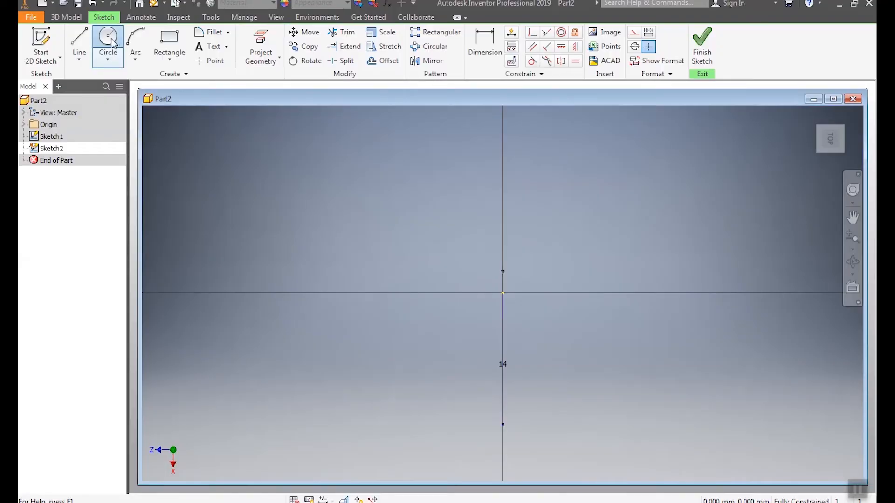
- Sketch a circle about 7.3 mm in diameter centred on the origin
{"action": "left_click", "coordinate": [110, 41]}
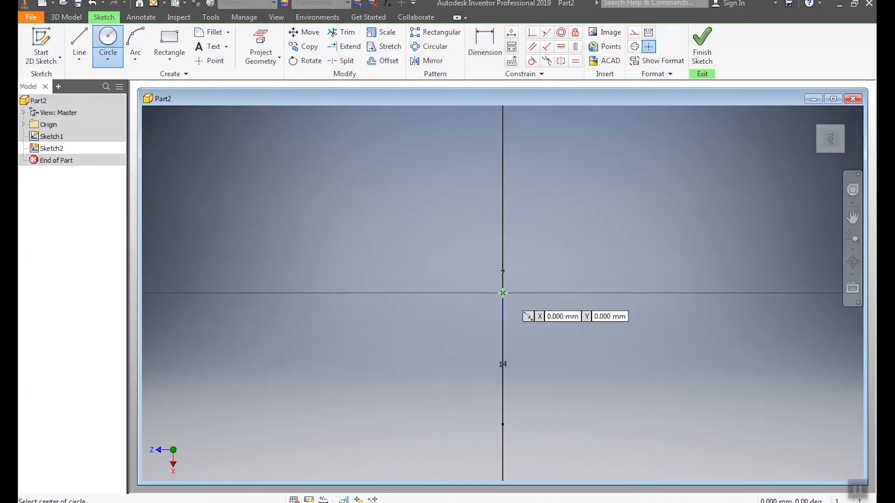
{"action": "left_click", "coordinate": [503, 292]}
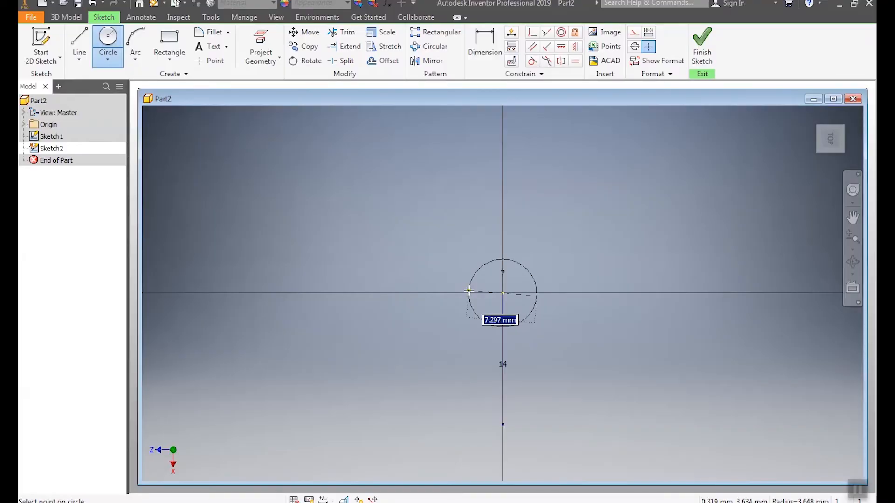
{"action": "left_click", "coordinate": [468, 290]}
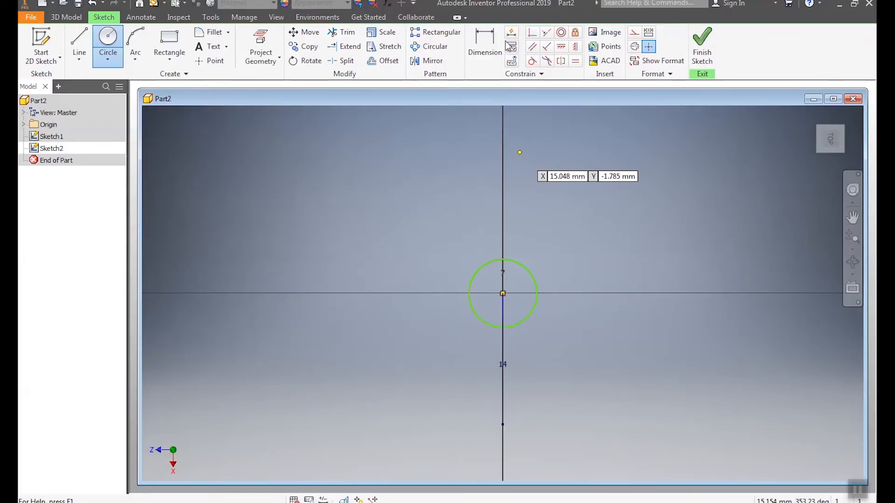
- Dimension the circle's diameter as 5 mm and finish the sketch
{"action": "left_click", "coordinate": [495, 51]}
{"action": "left_click", "coordinate": [529, 270]}
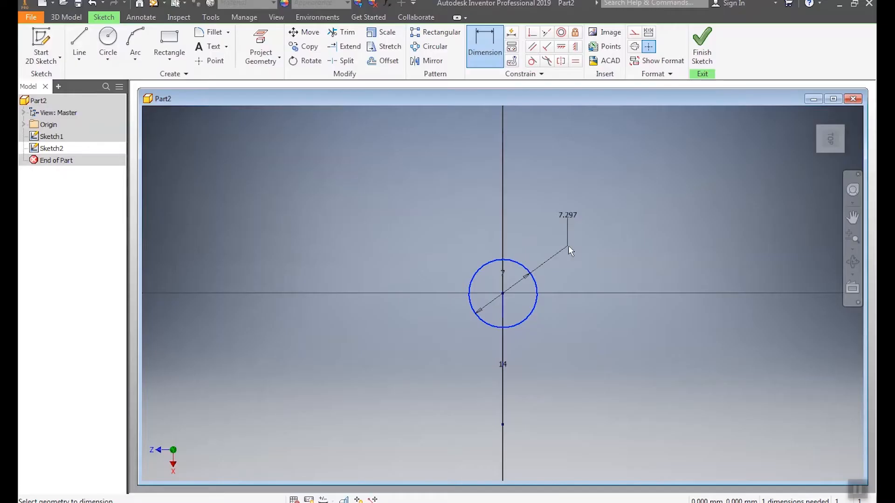
{"action": "left_click", "coordinate": [567, 245]}
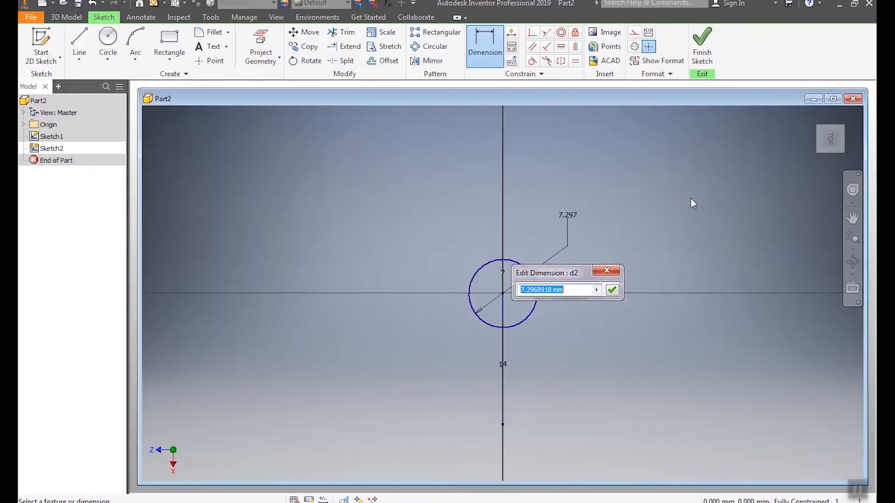
{"action": "type", "text": "5"}
{"action": "key", "text": "Return"}
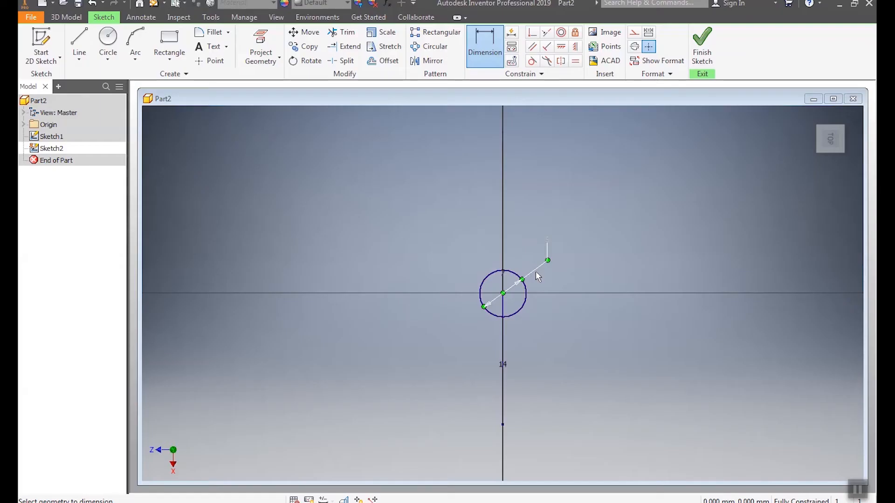
{"action": "left_click", "coordinate": [692, 31]}
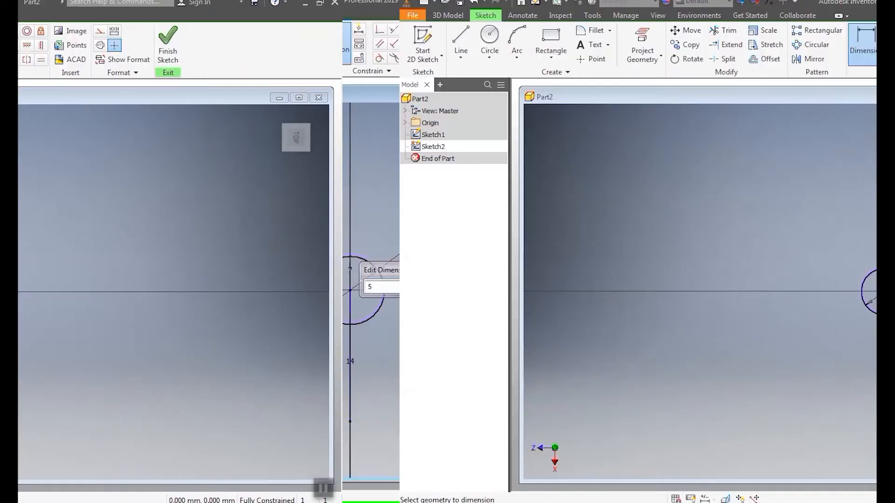
- Start a Sweep using the 5 mm circle as the profile and select the line-and-arc sketch as its path
{"action": "left_click", "coordinate": [135, 33]}
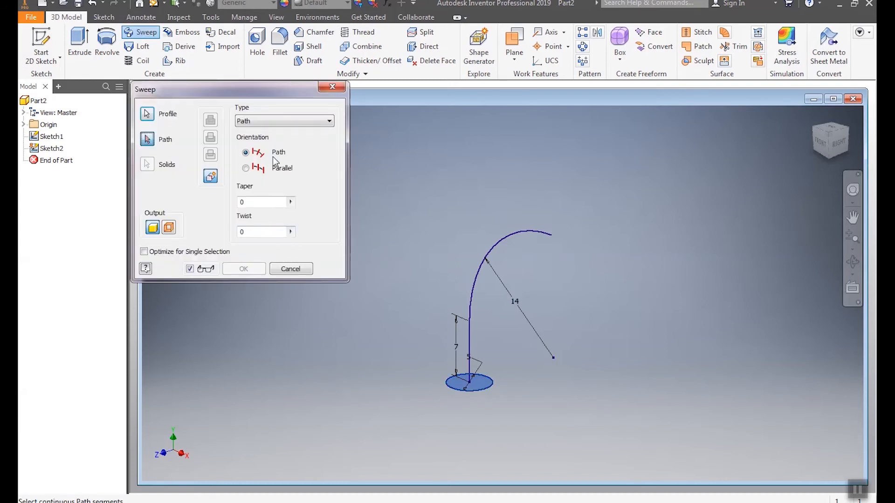
{"action": "left_click", "coordinate": [492, 244]}
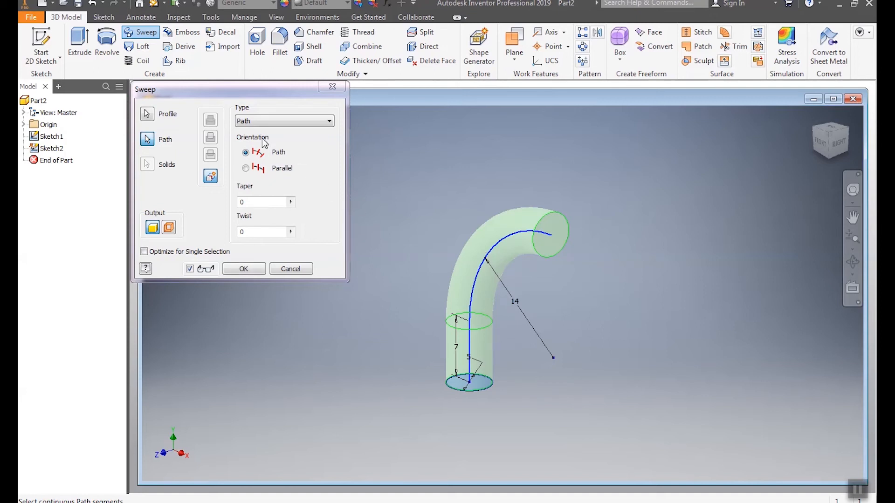
- Review the available sweep types and preview the Parallel orientation, returning to the Path orientation with taper and twist at 0
{"action": "left_click", "coordinate": [258, 122]}
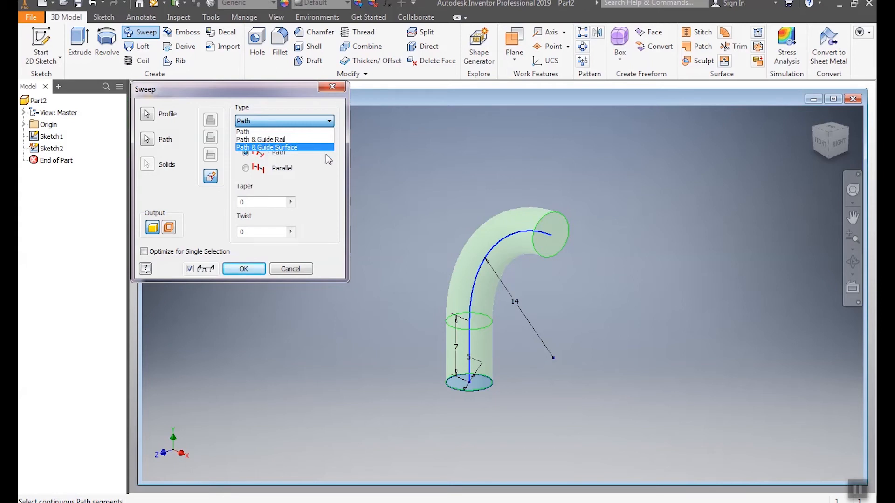
{"action": "left_click", "coordinate": [379, 163]}
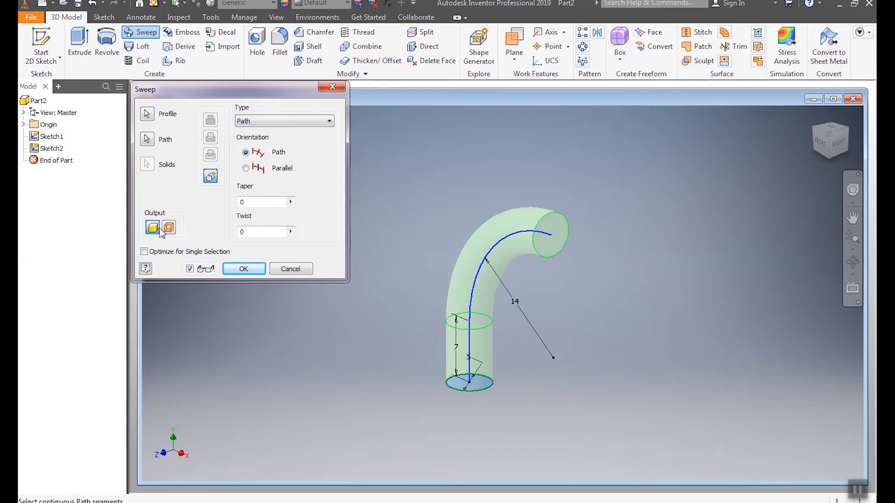
{"action": "left_click", "coordinate": [246, 168]}
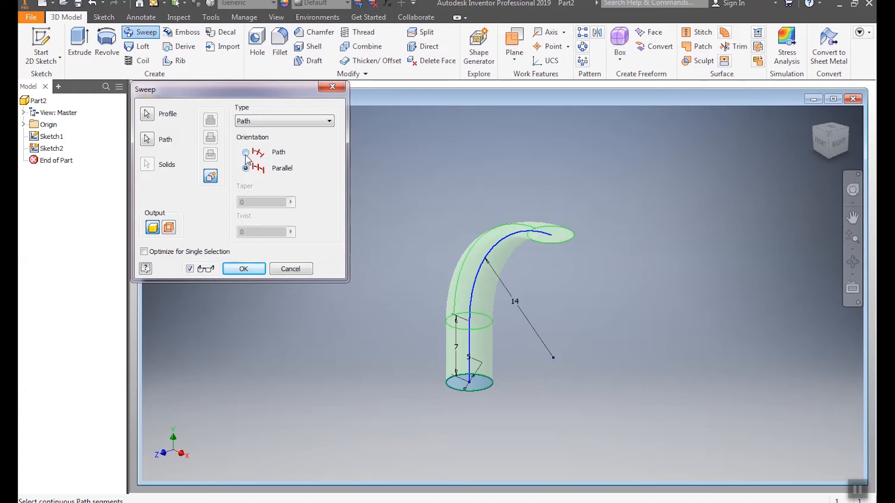
{"action": "left_click", "coordinate": [245, 154]}
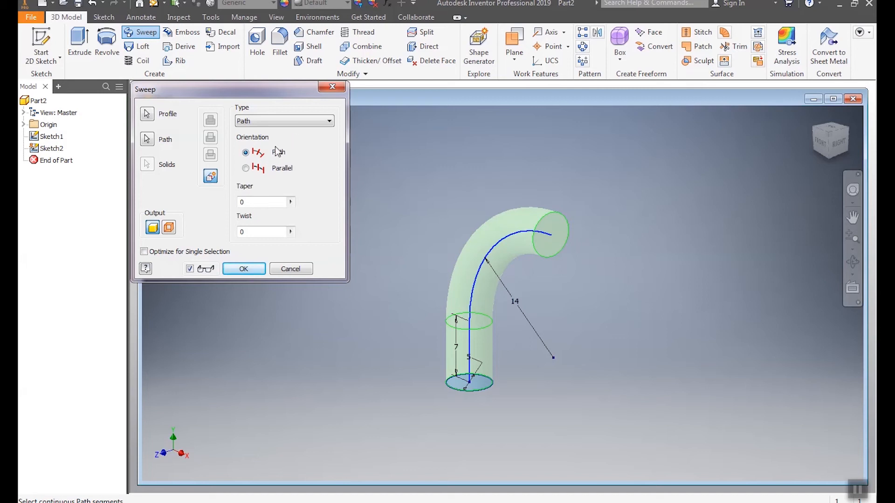
{"action": "double_click", "coordinate": [261, 205]}
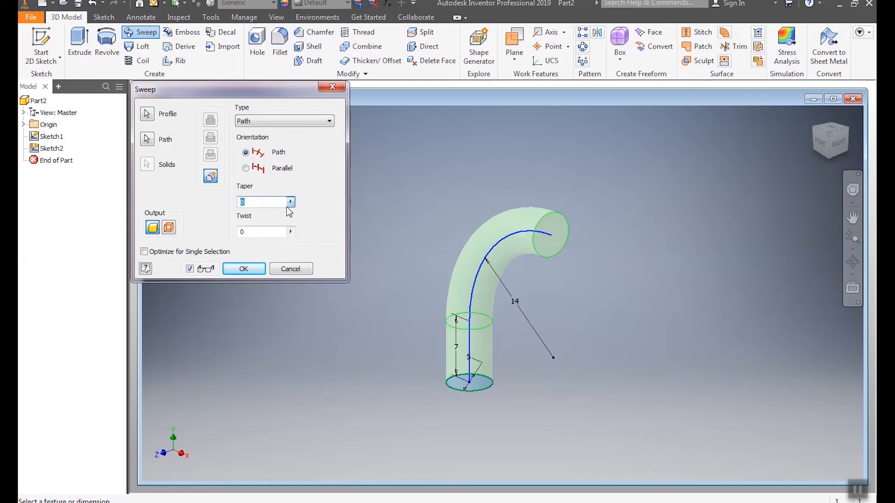
{"action": "left_click", "coordinate": [261, 228]}
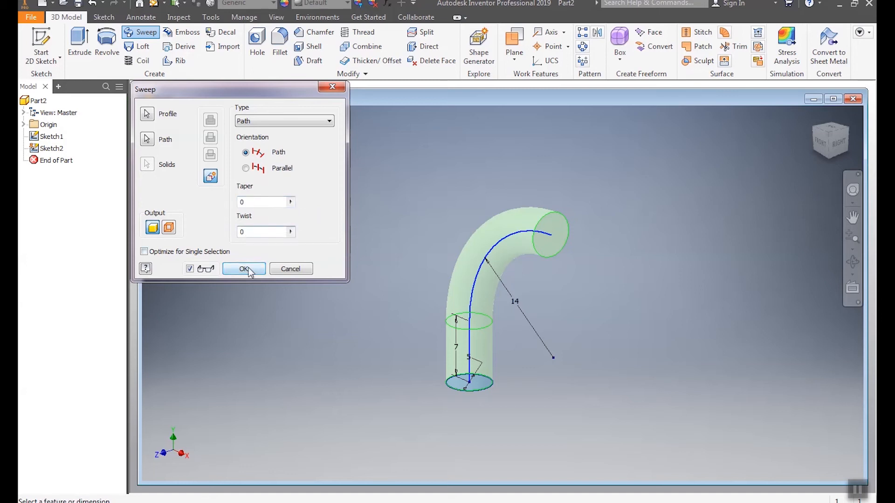
- Create the solid sweep with Path type, Path orientation, 0 taper and 0 twist, and inspect the bent rod
{"action": "left_click", "coordinate": [247, 270]}
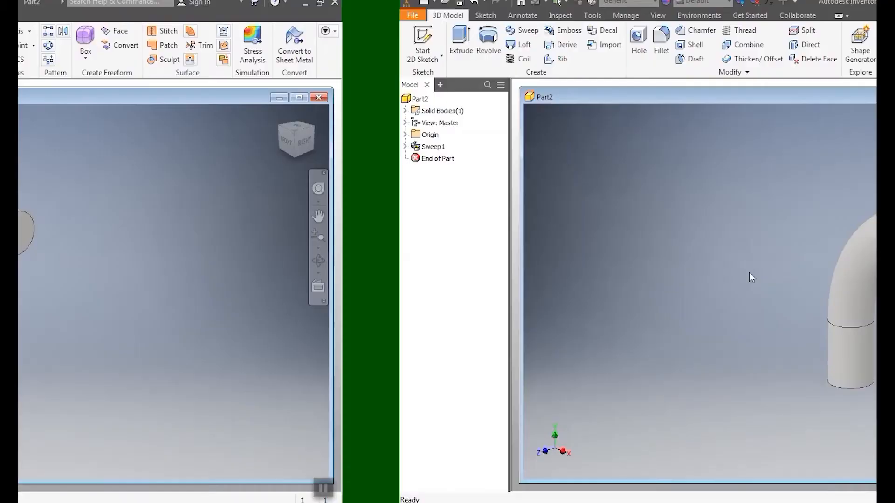
{"action": "left_click_drag", "start_coordinate": [360, 278], "coordinate": [466, 260]}
{"action": "middle_click_drag", "start_coordinate": [466, 260], "coordinate": [559, 305], "text": "shift"}
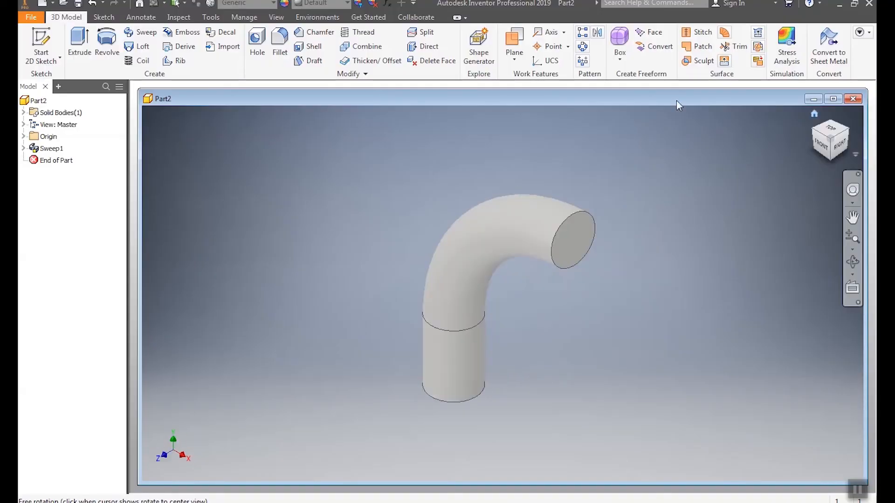
- Save a copy of the part under the file name sweep in the Inventor jobs folder as an Inventor part
{"action": "left_click", "coordinate": [29, 18]}
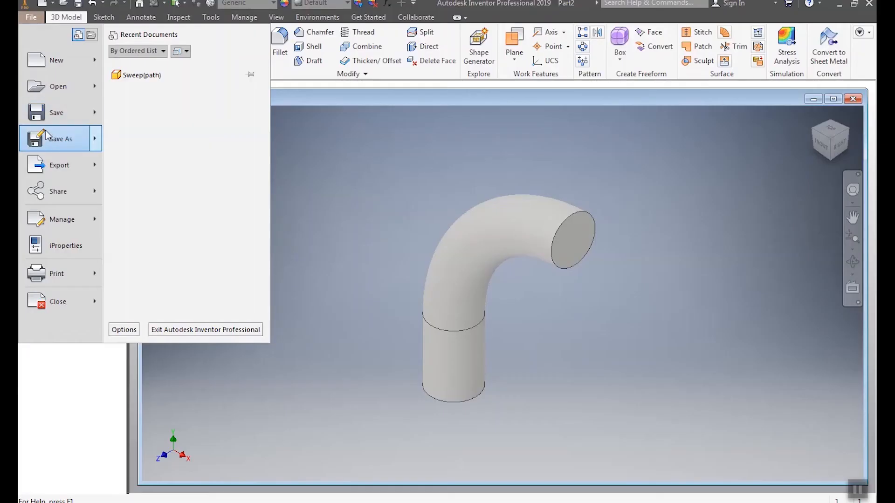
{"action": "left_click", "coordinate": [58, 138]}
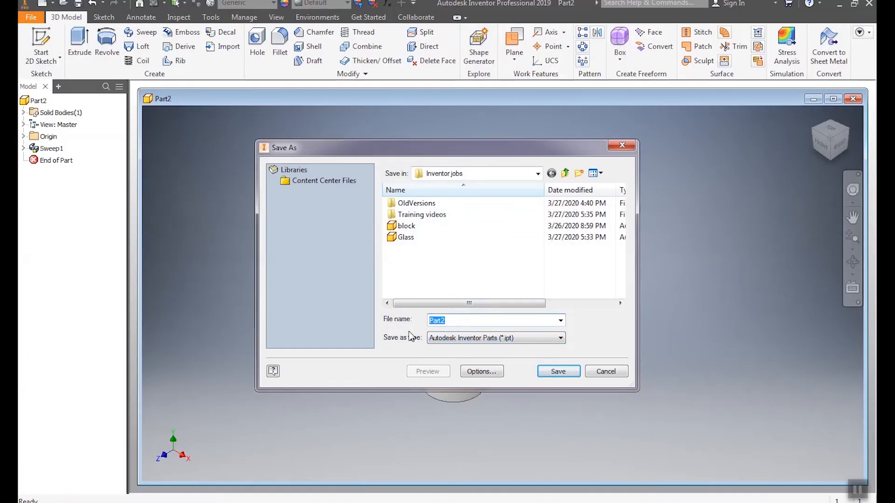
{"action": "type", "text": "sweep"}
{"action": "left_click", "coordinate": [556, 371]}
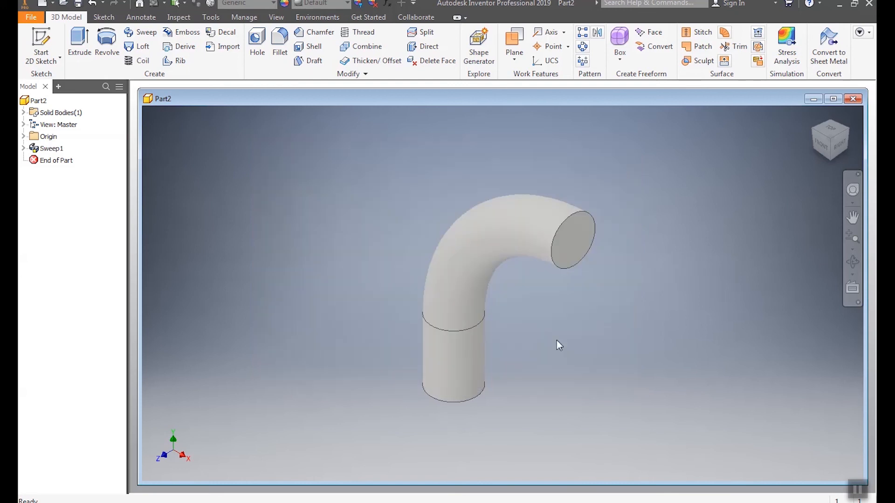